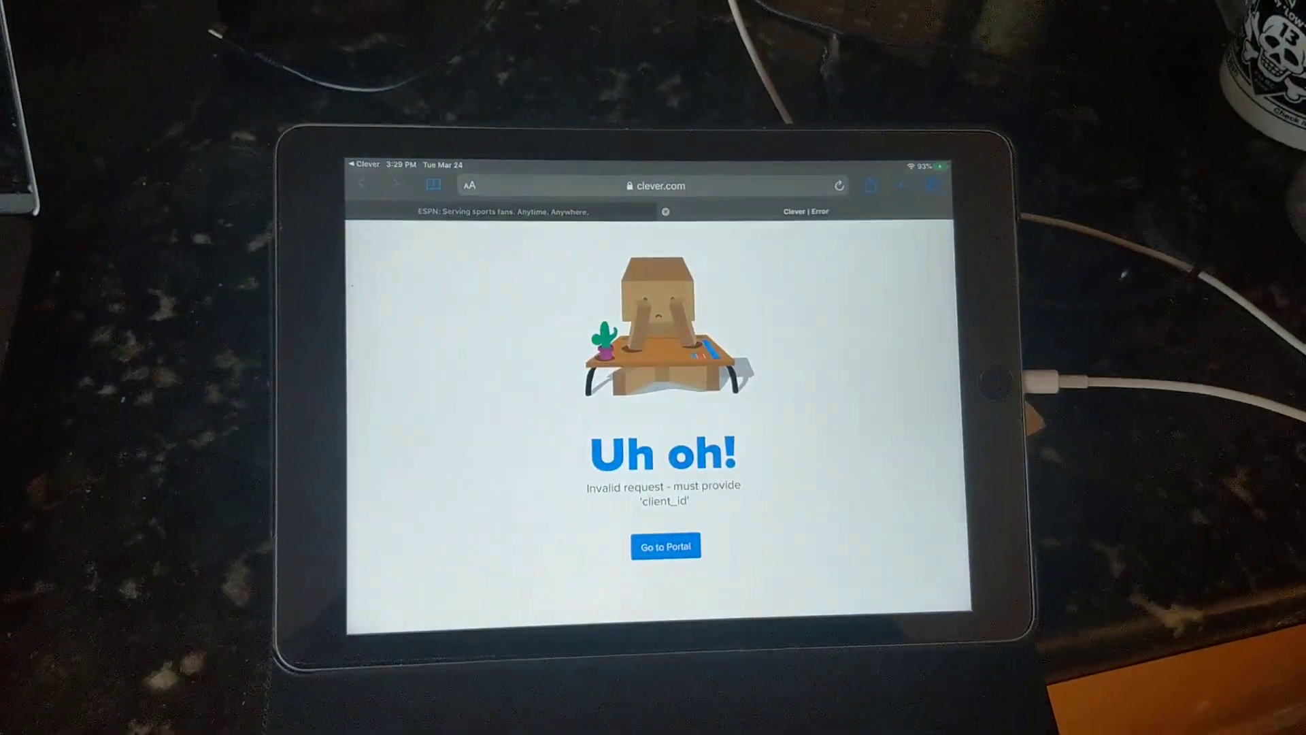
Return to the Oakland district login page and reopen the Clever Badge scanning camera
click(661, 534)
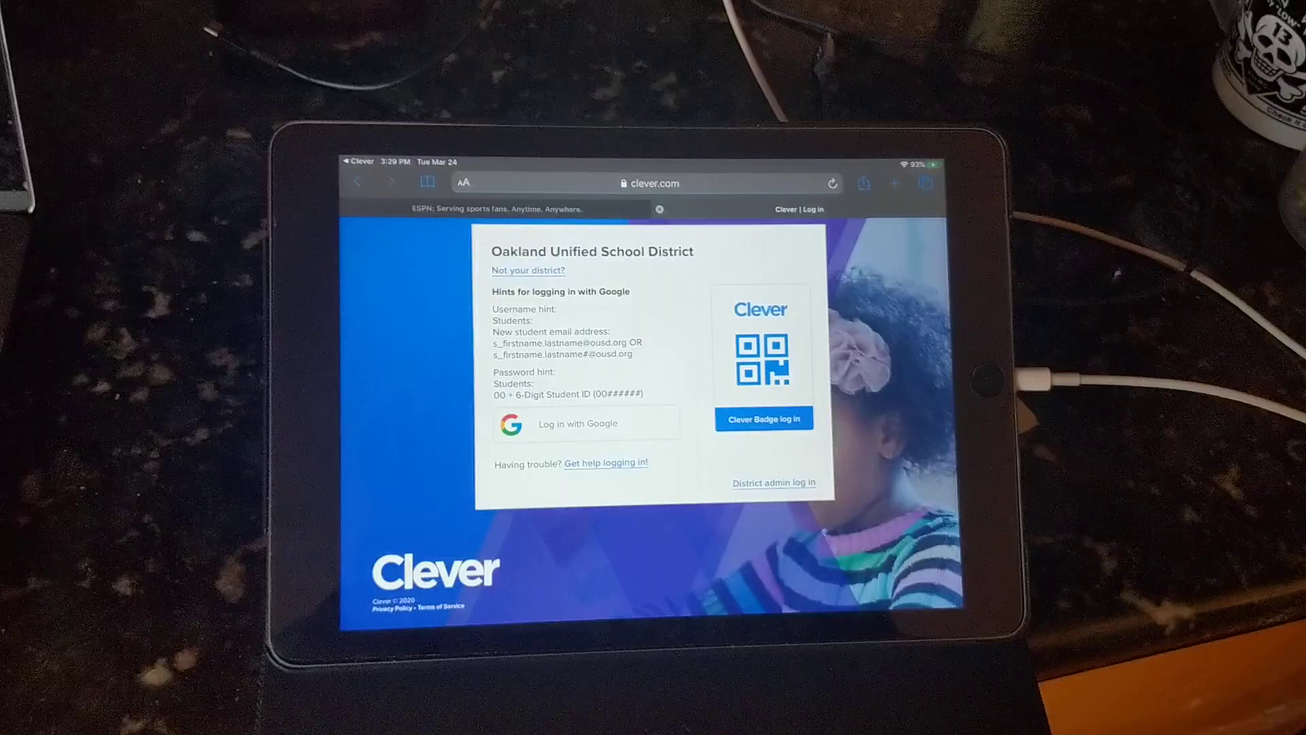
click(762, 411)
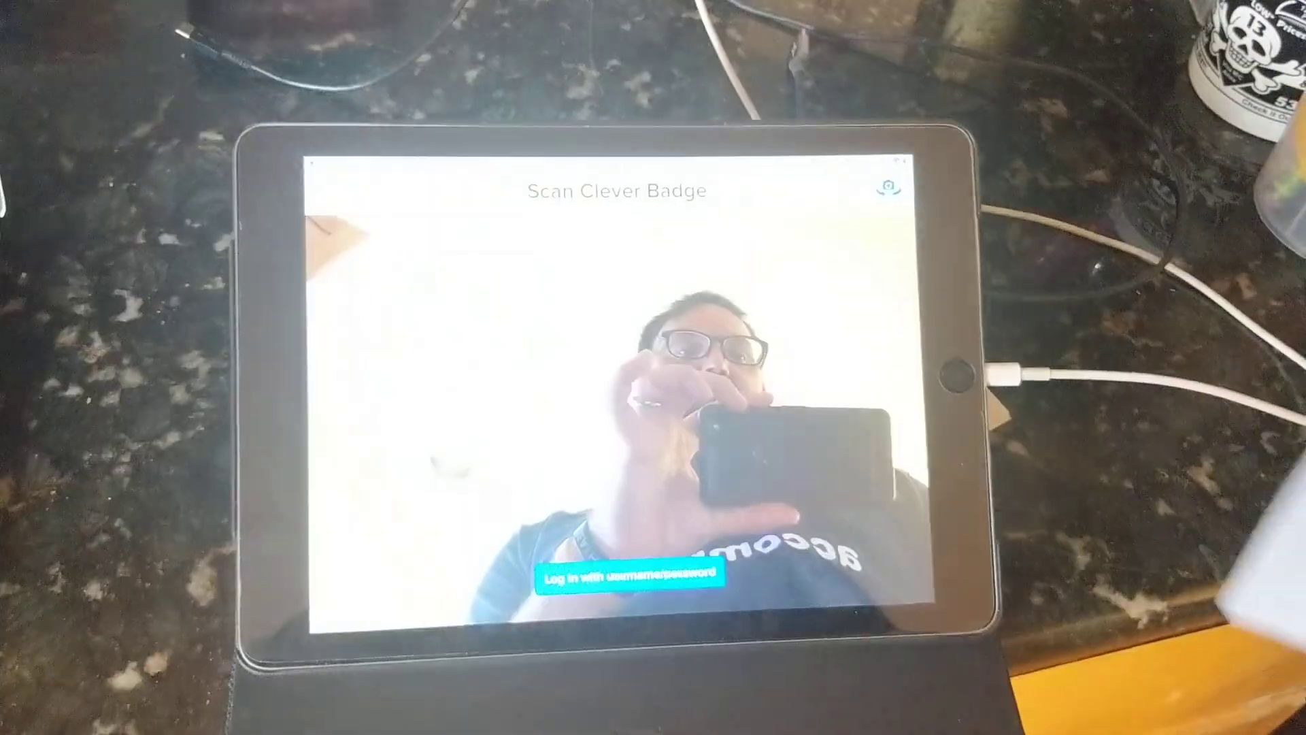